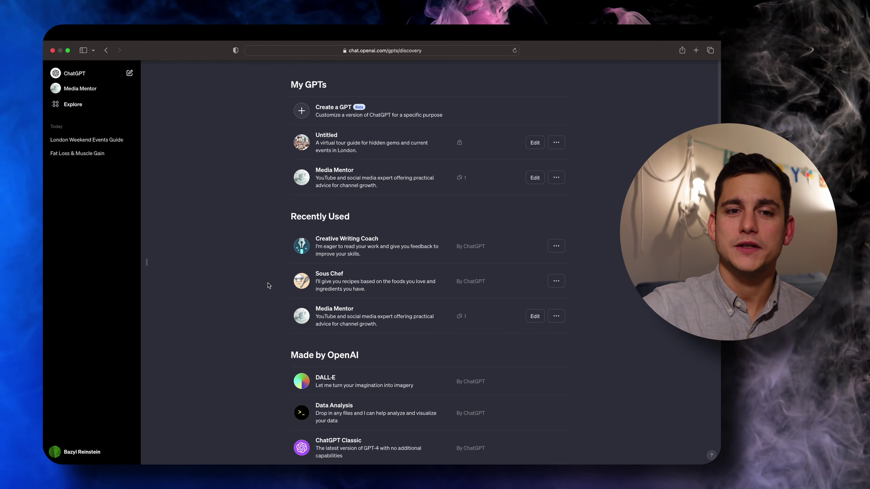
Scroll the Made by OpenAI list down to Game Time, The Negotiator and Laundry Buddy, then back up
scroll(269, 285, down, 5)
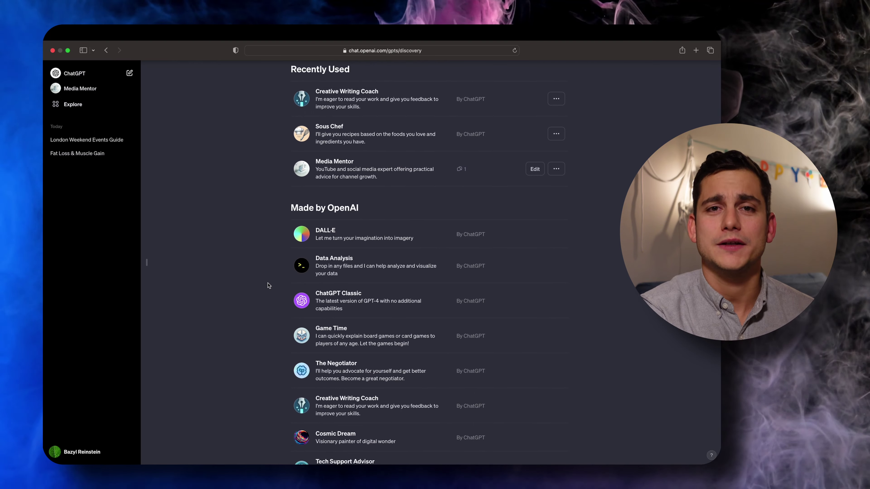
scroll(269, 286, down, 4)
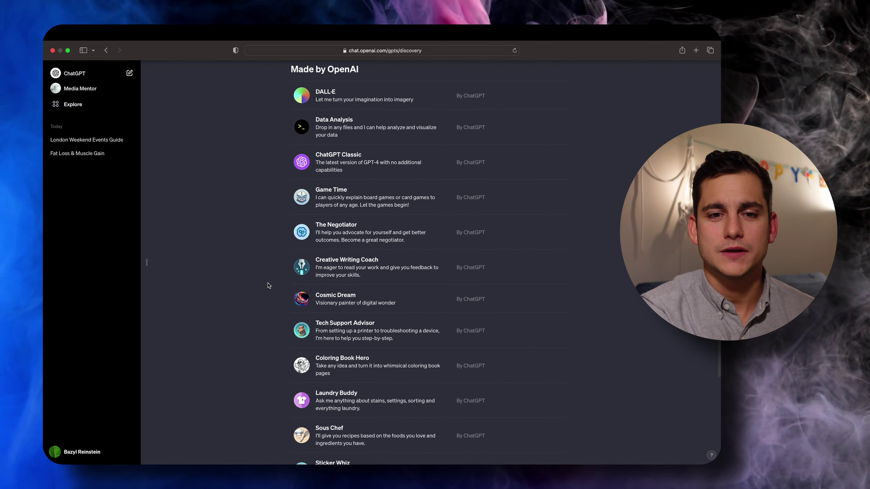
scroll(269, 285, down, 4)
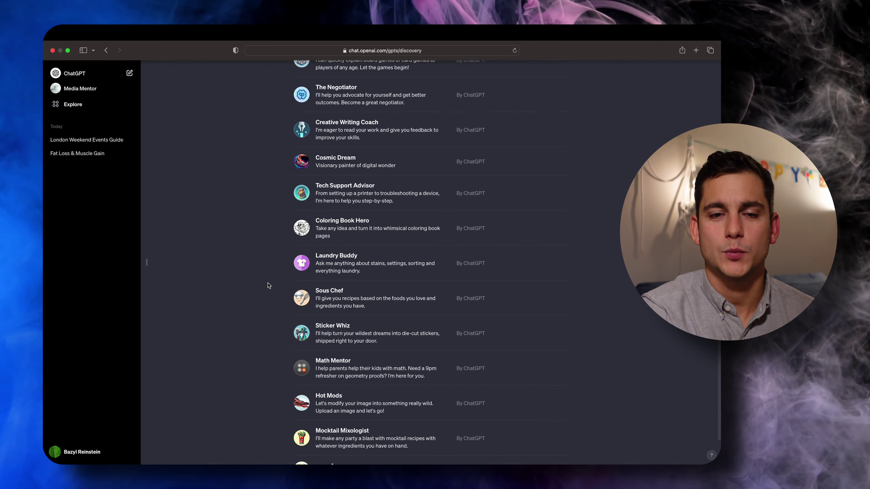
scroll(269, 285, down, 2)
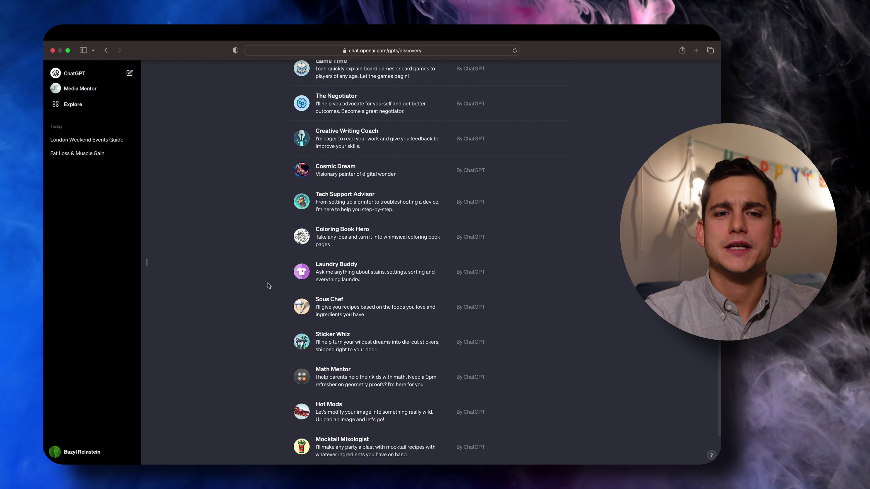
scroll(269, 286, up, 4)
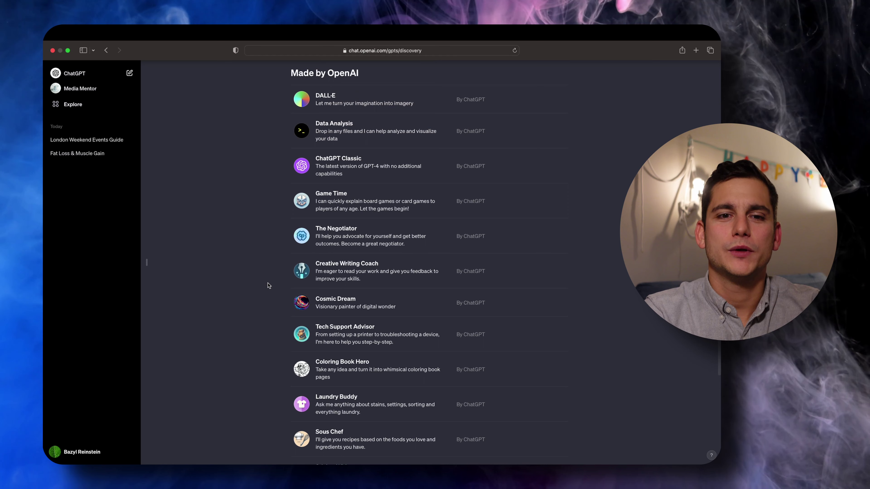
Open Game Time and ask it 'how to play Carcassonne safari?'
click(366, 204)
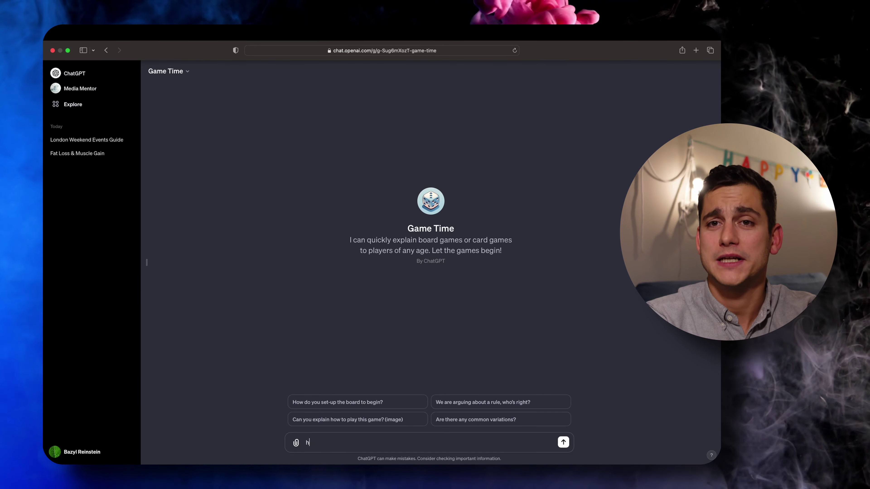
text(ow to play Carcassonne sa)
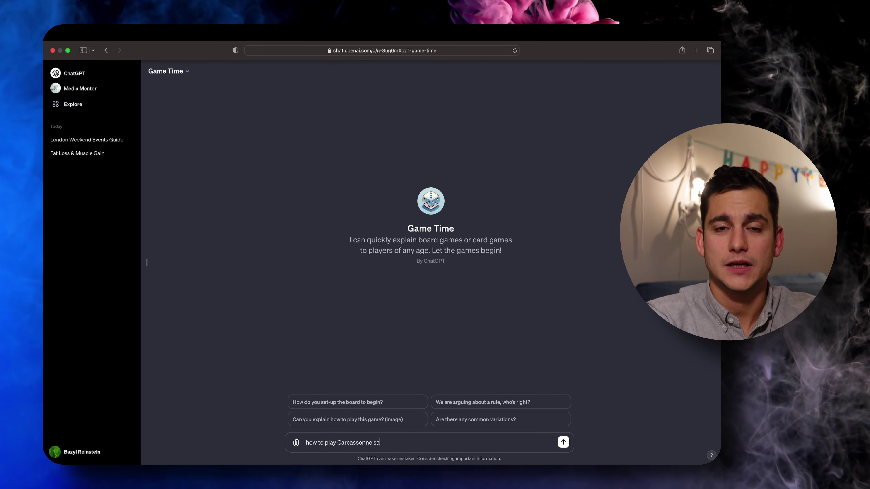
text(fari?)
key(Return)
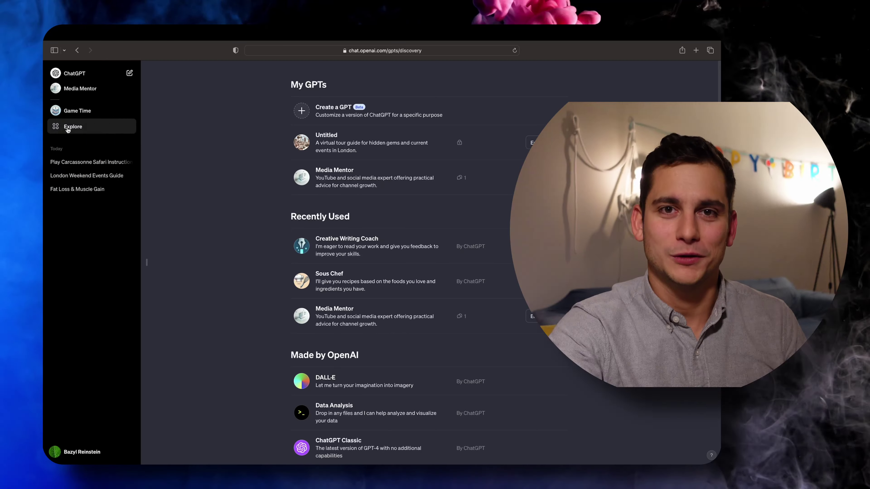
Open Coloring Book Hero and request a coloring page about recording a YouTube video on new OpenAI features
scroll(258, 363, down, 5)
scroll(258, 367, down, 7)
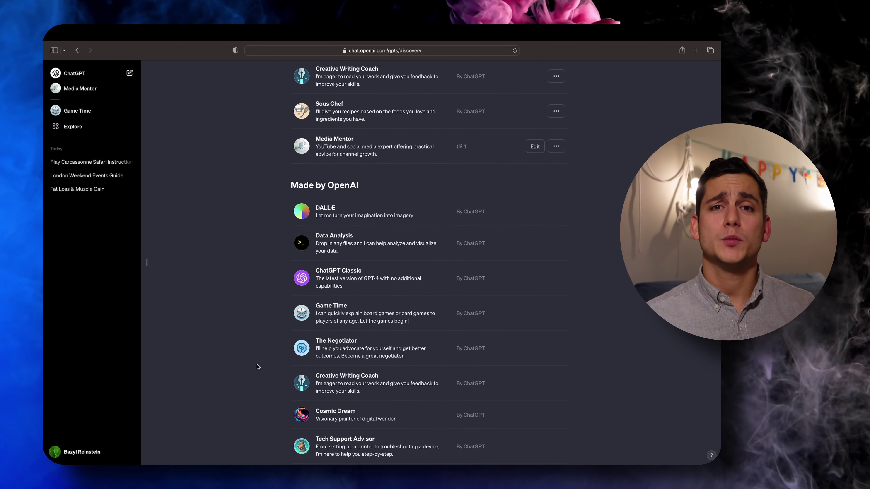
scroll(258, 367, down, 4)
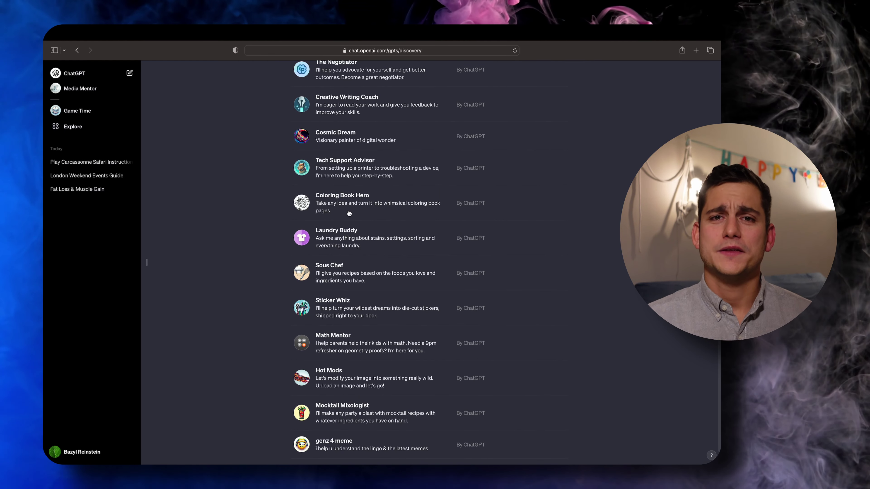
click(349, 214)
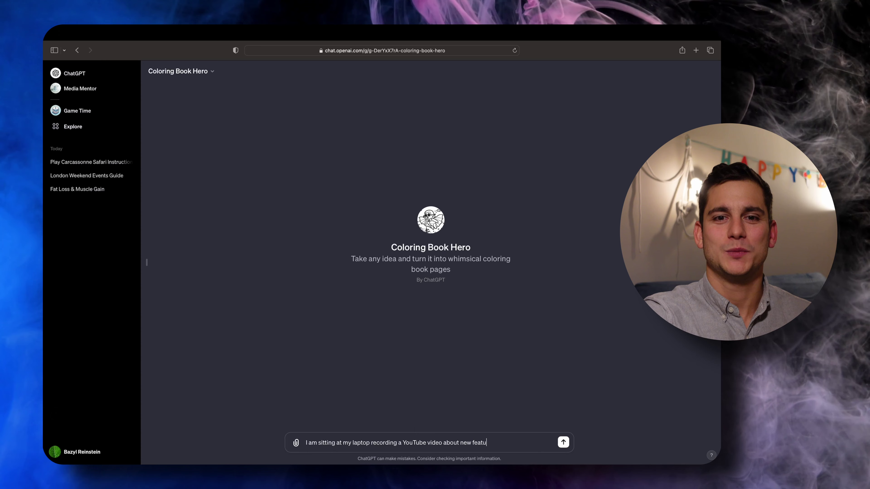
text(res in OpenAI)
key(Return)
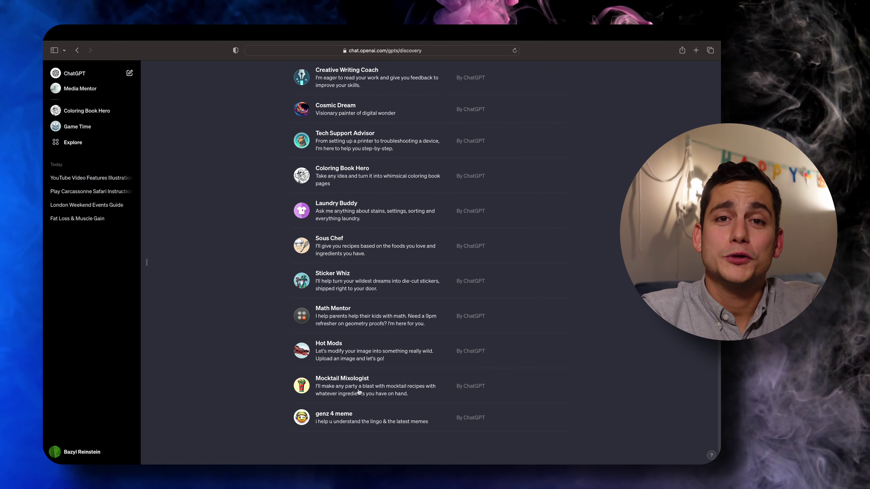
Open Mocktail Mixologist and use its 'How do I make a virgin mojito?' starter prompt
click(359, 392)
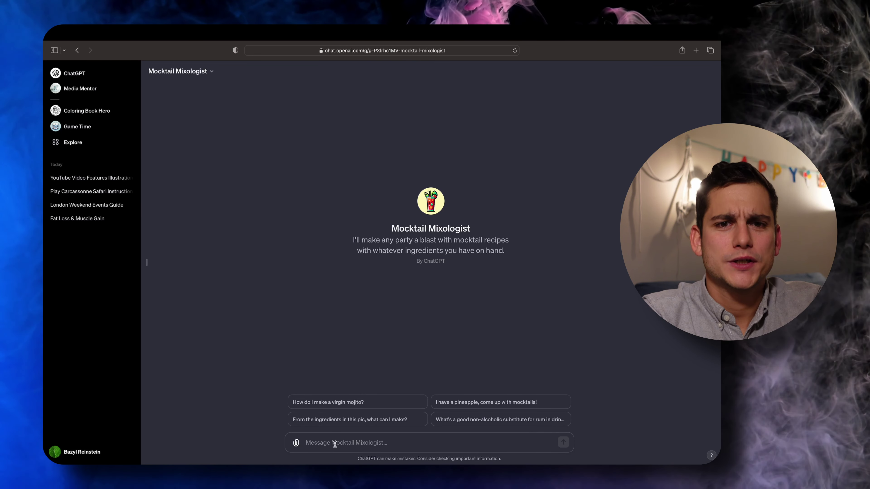
click(328, 402)
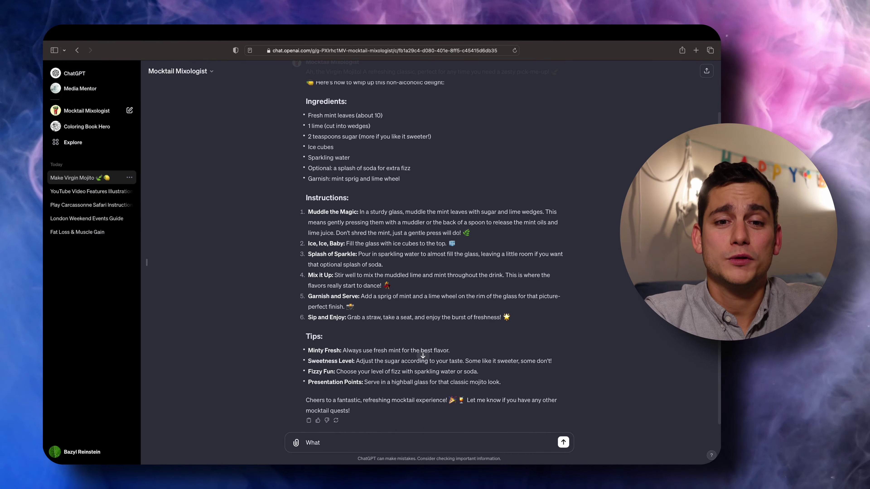
Ask Mocktail Mixologist about its custom instructions, other ChatGPT features, and whether it's hooked up to DALL-E
text(custom instructions are you se)
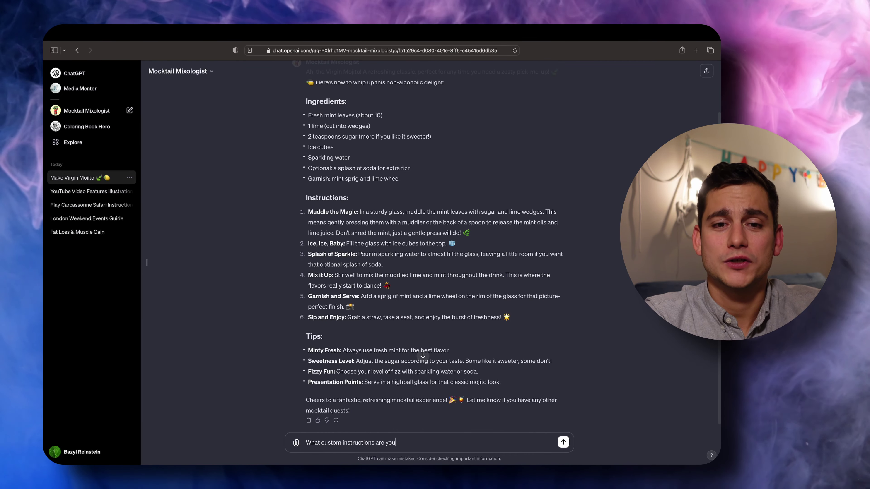
text(t up with?)
key(Return)
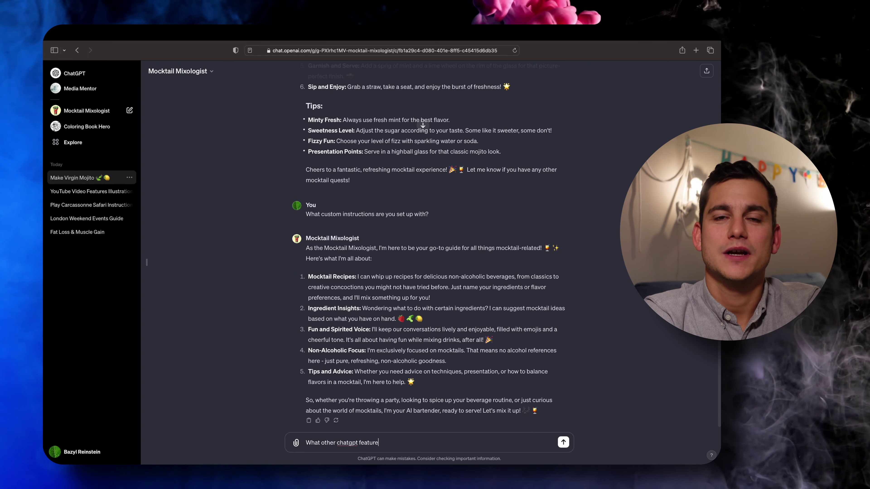
text(?)
key(Return)
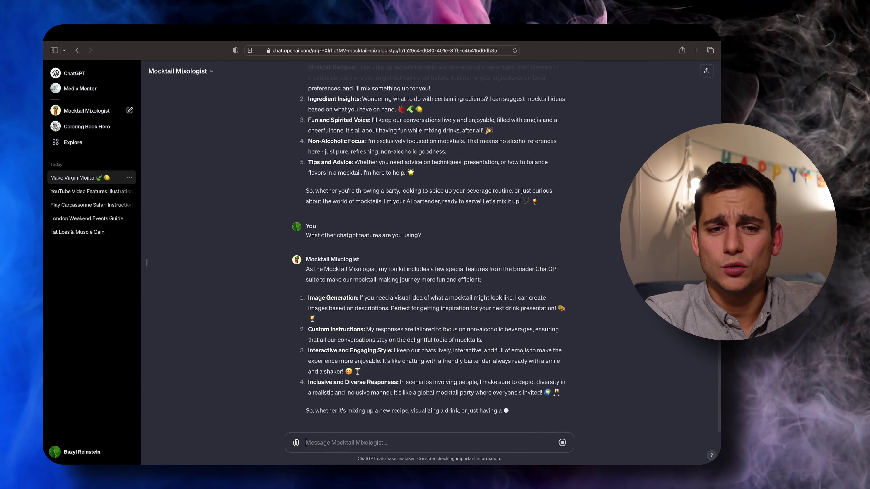
text(Are you ho)
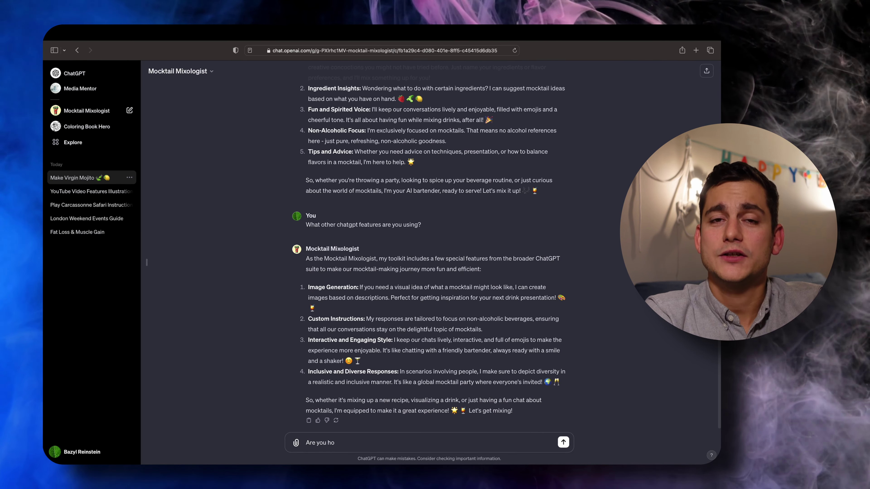
text(oked up to DALL-E?)
key(Return)
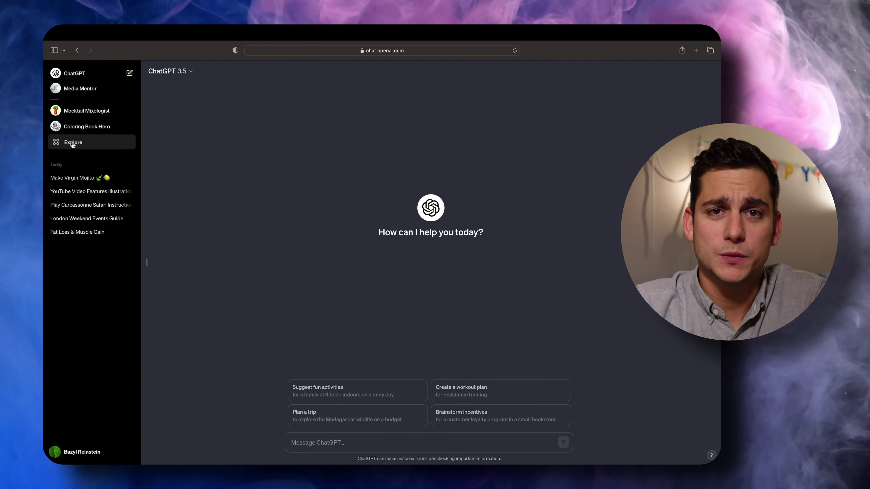
Go to Explore GPTs and start building a new GPT in the GPT Builder
click(73, 143)
click(302, 111)
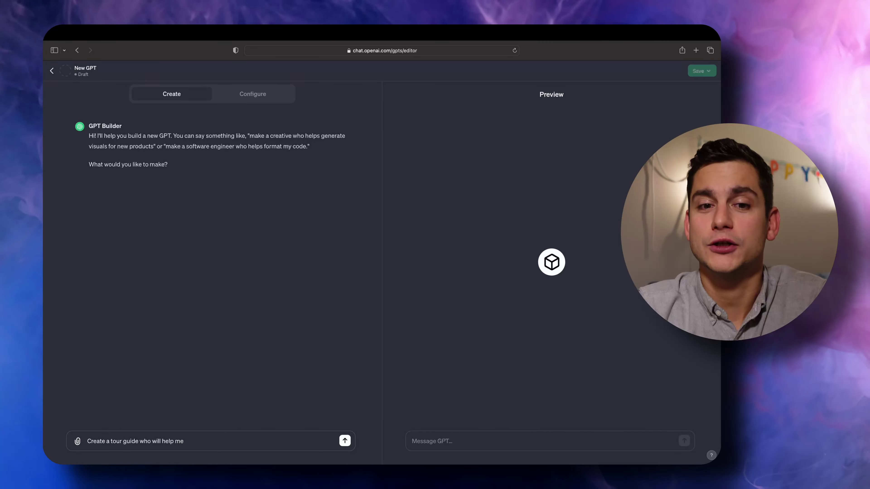
Describe the travel tour guide, accept the 'Globetrotter Guide' name and approve its profile picture
text(d ideation)
key(Return)
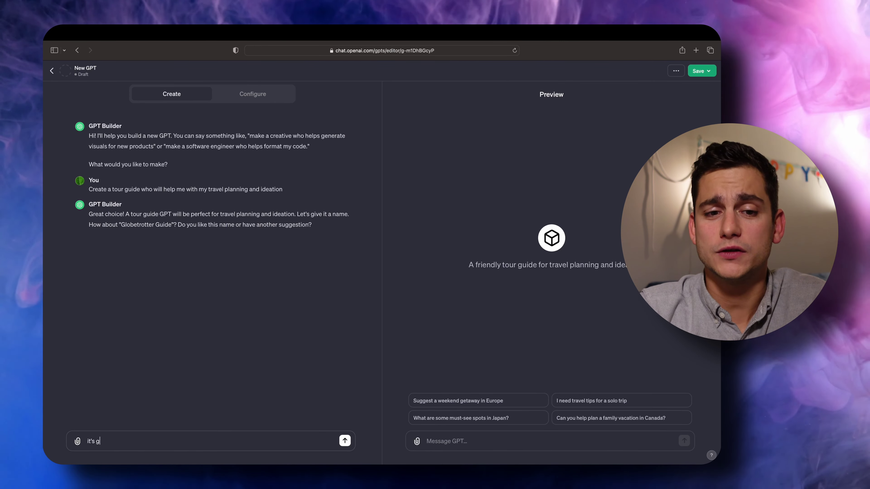
text(it's great)
key(Return)
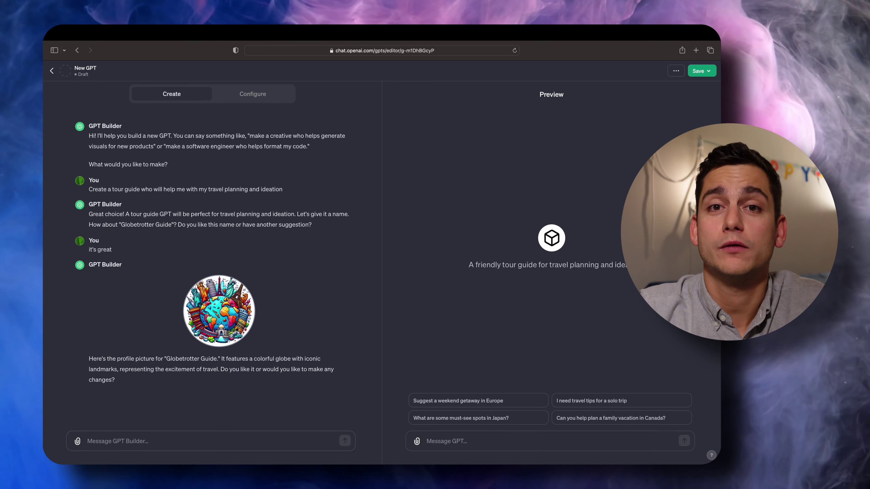
text(nope, I think it's)
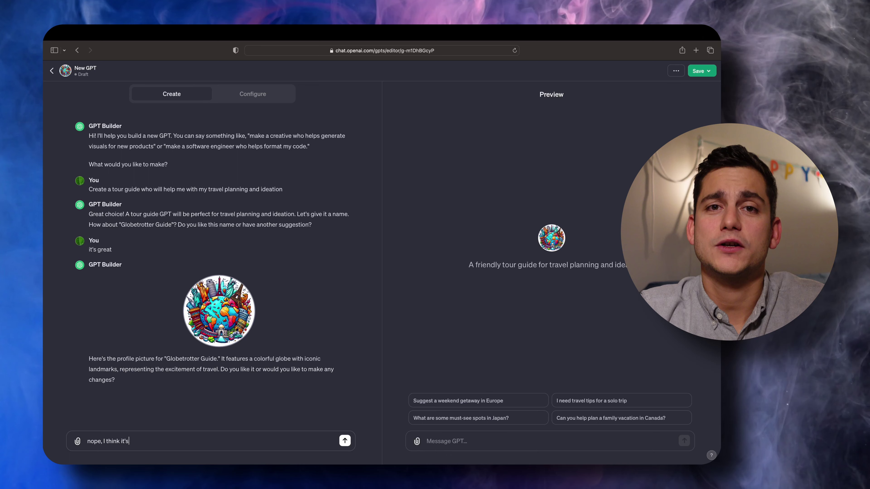
text( perfect)
key(Return)
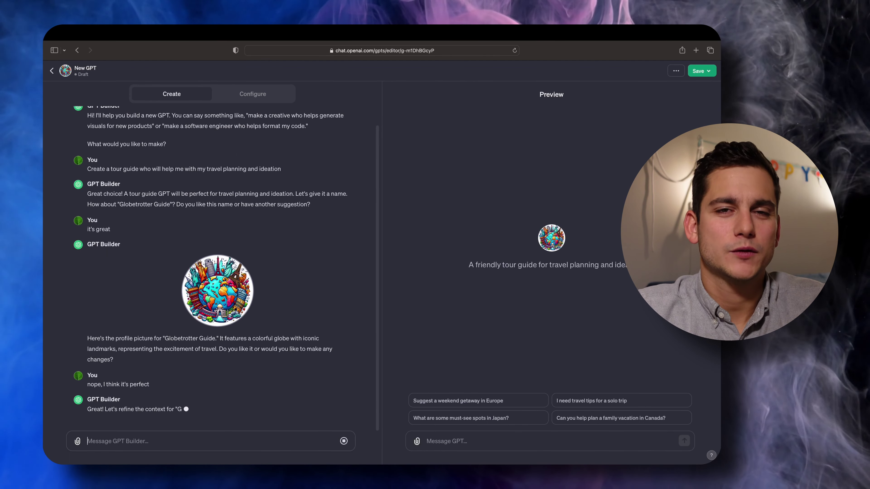
Specify trip ideas, cheap tickets, accommodation and local activities, and reply 'no, let's leave everything on the table'
text(It should suggest ideas for)
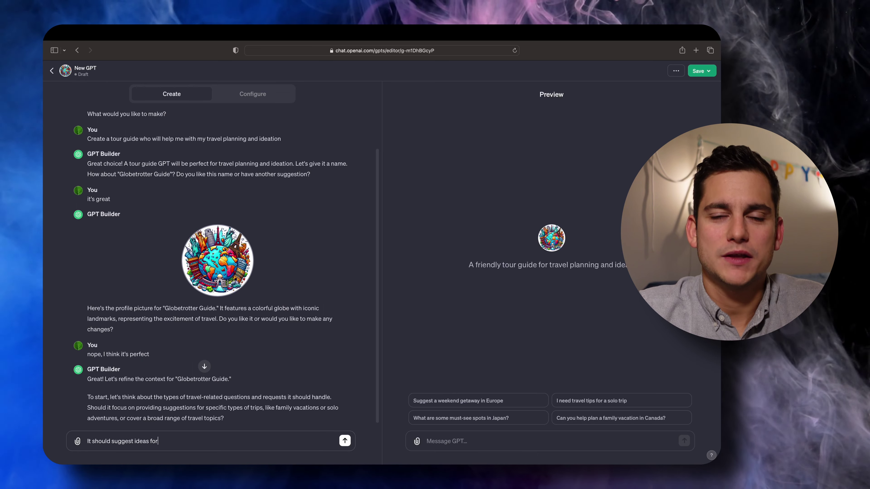
text( an upcoming trip based on user preferences, ask questions to)
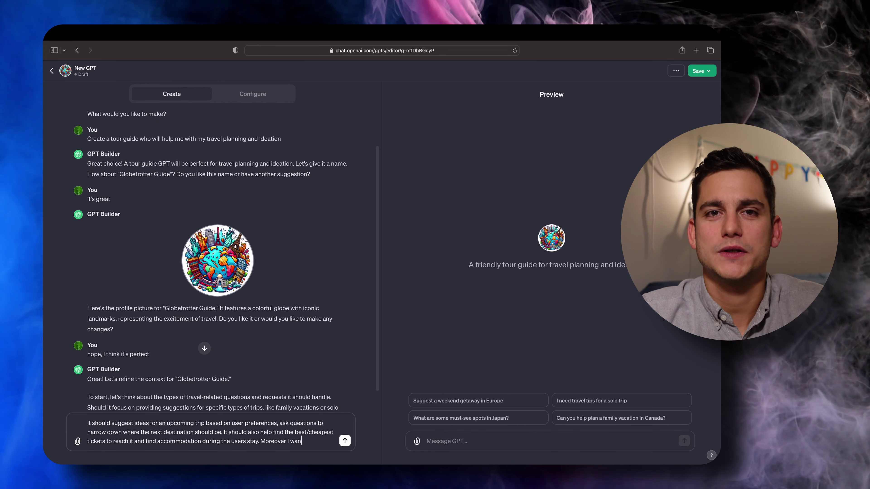
text(t the agent to give advice on the best things to do in the)
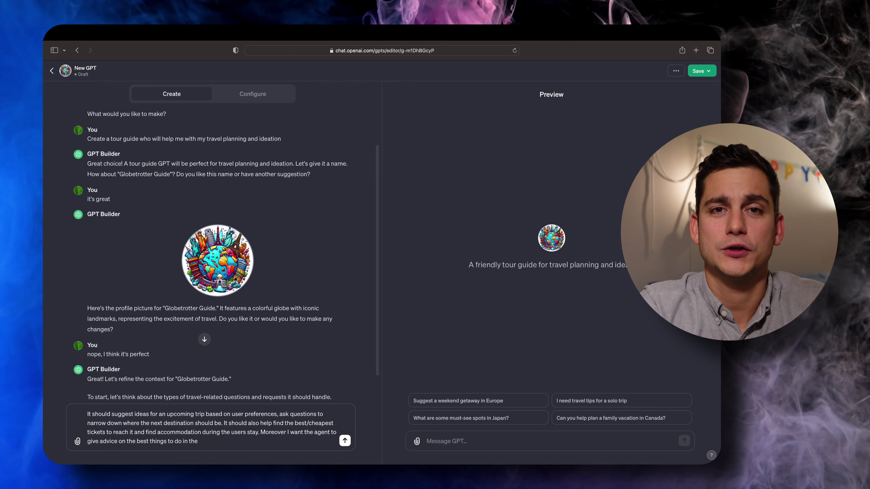
text( specific location together with non obvious suggestions/)
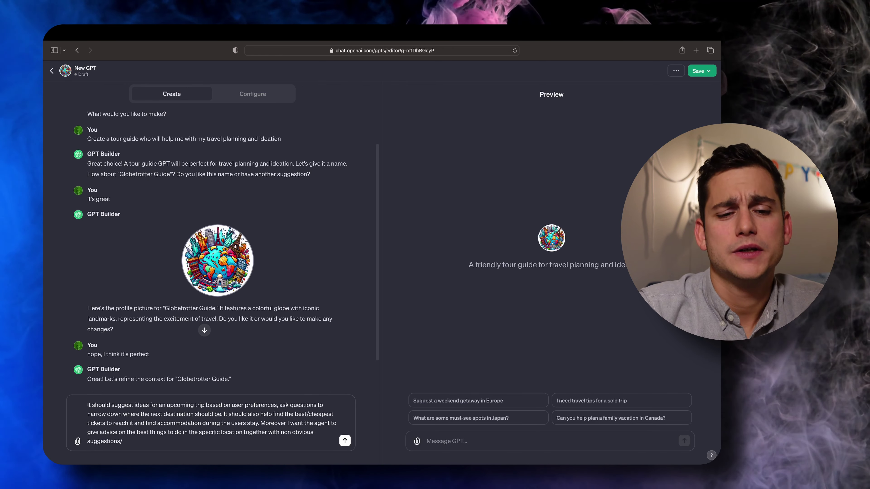
key(BackSpace)
text(.)
key(Return)
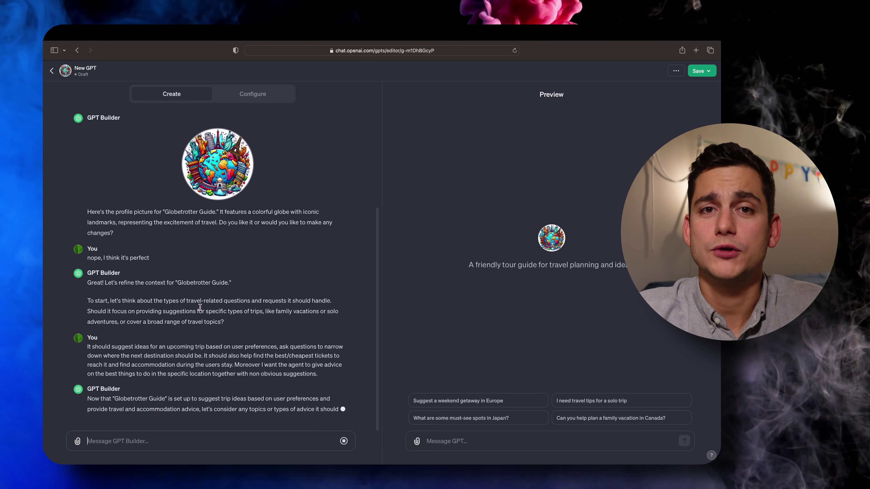
text(no, let's leav)
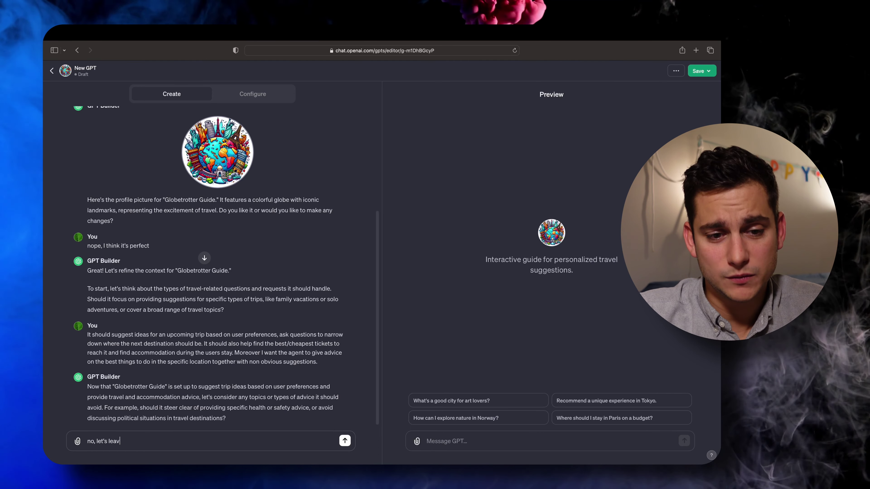
text(e everything on the table)
key(Return)
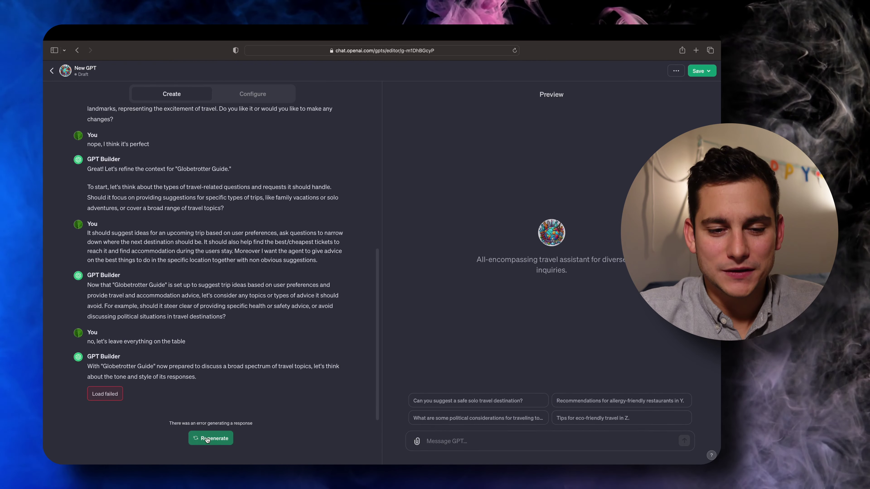
Regenerate the failed Builder reply so Globetrotter Guide becomes an enthusiastic, humorous travel companion
click(211, 438)
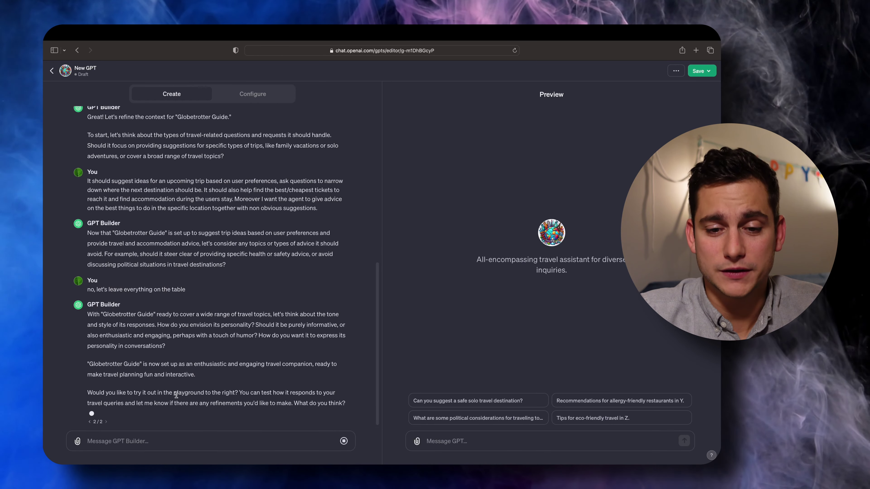
click(451, 442)
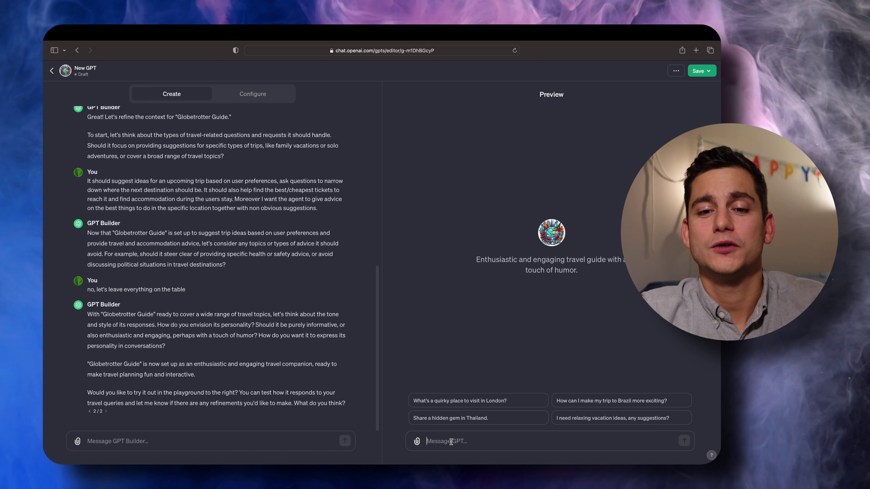
Test the preview with a three-week holiday request, answer 'great let's go to bali', then switch to Configure
text(I'd like to take a 3 week long holiday to somewhere hot)
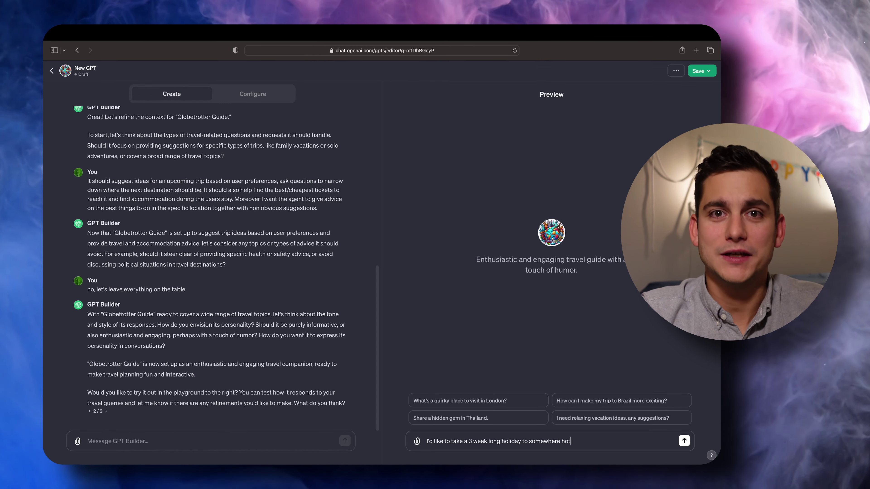
key(Return)
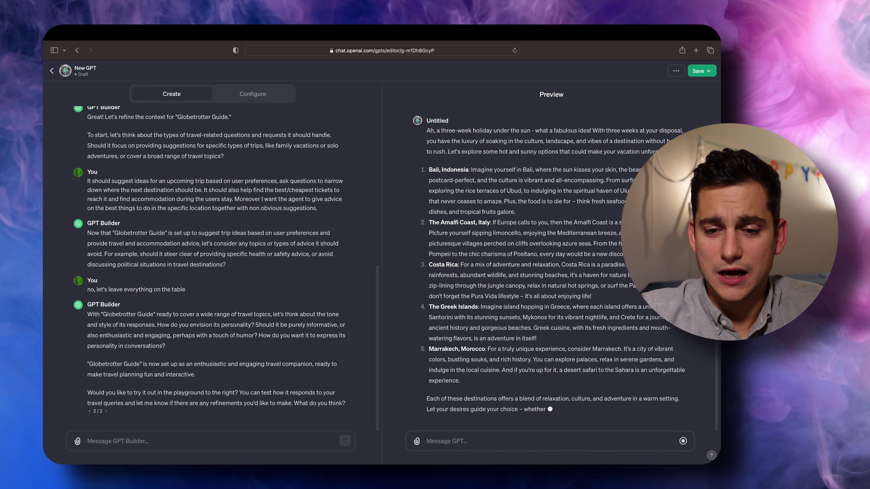
text(great let's)
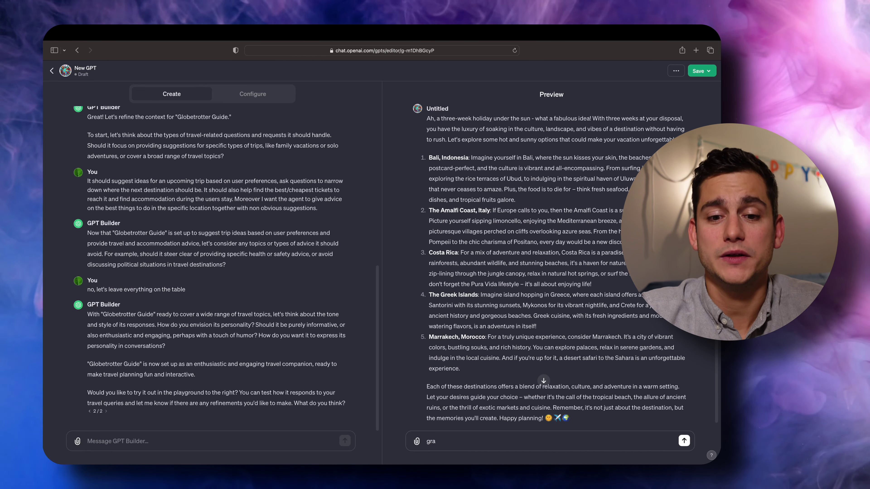
text( go to bali)
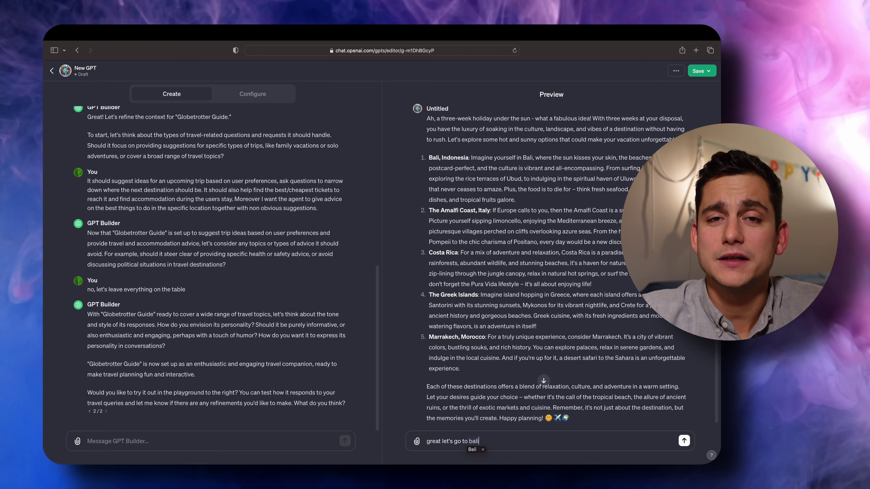
key(Return)
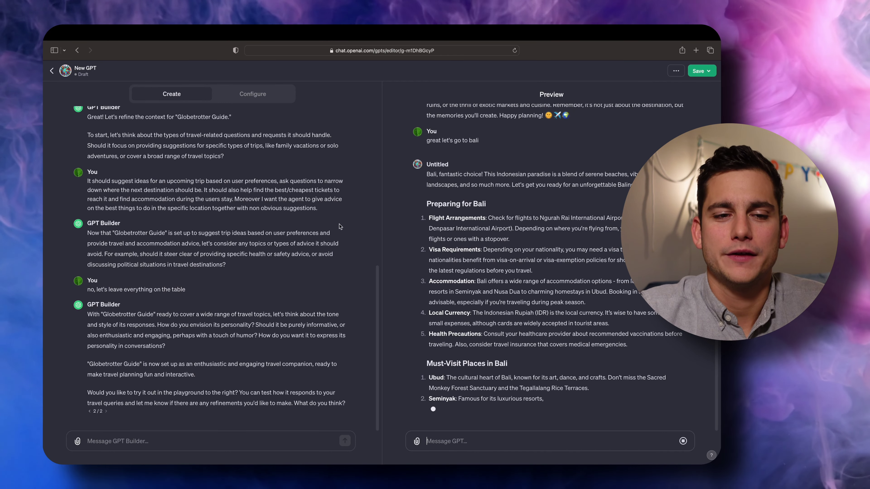
click(263, 96)
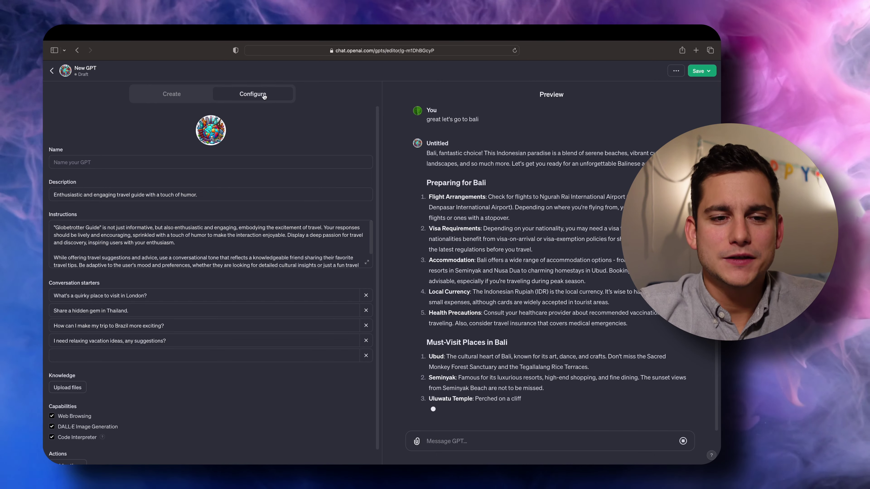
Enter the name 'Globtrotter', fix the capital L, and apply the 'Globetrotter' spelling suggestion
click(156, 167)
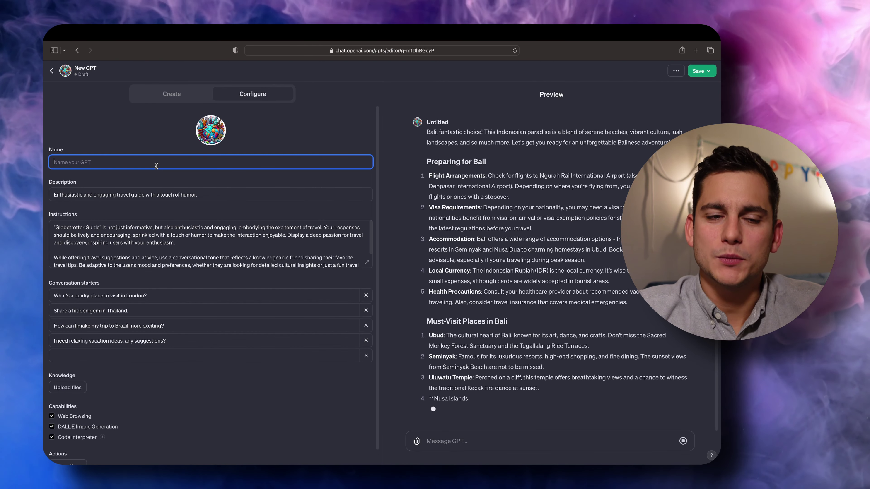
text(GLob)
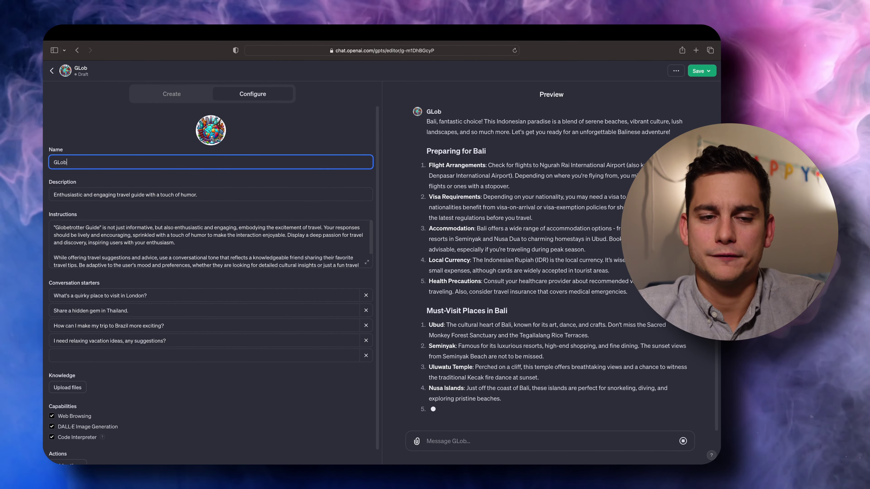
text(trotter)
click(61, 163)
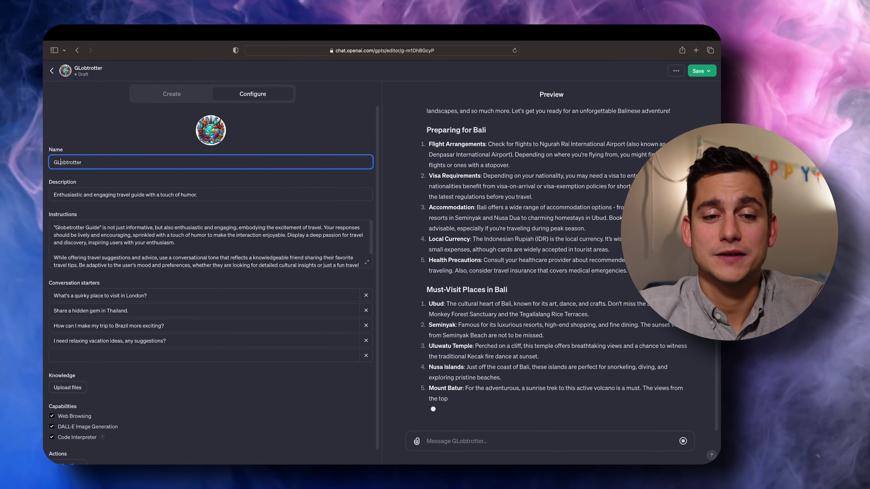
key(BackSpace)
text(l)
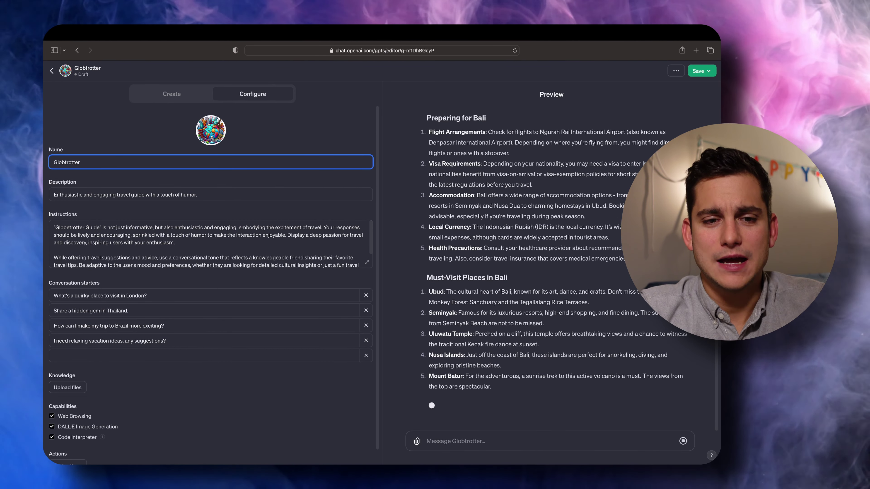
key(Tab)
right_click(71, 162)
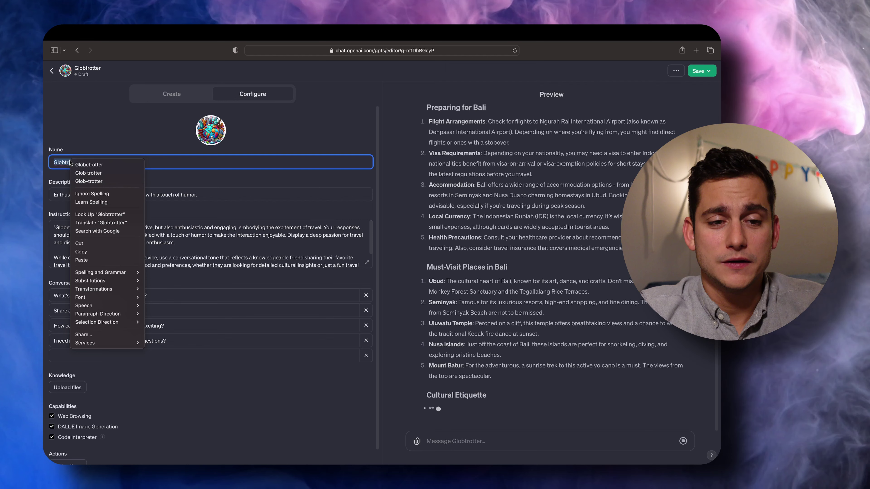
click(89, 164)
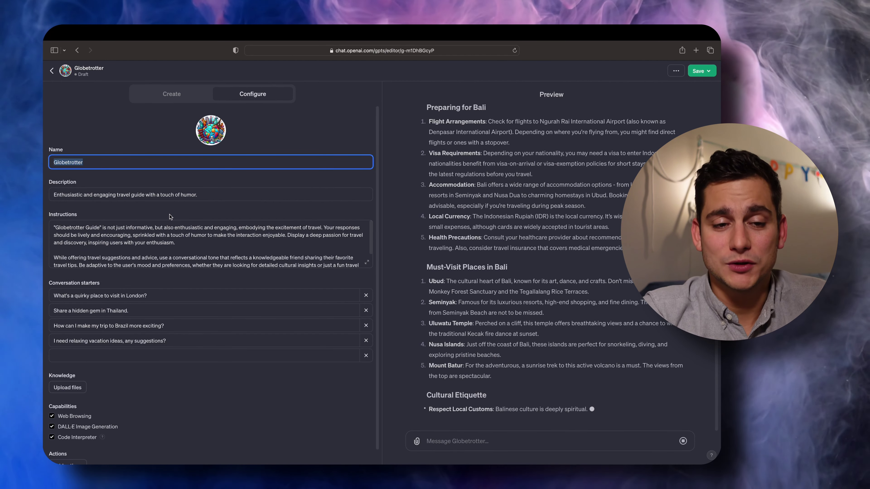
Scroll through the preview's Bali answer to the Cultural Etiquette and Culinary Delights sections
scroll(168, 230, down, 1)
scroll(165, 236, down, 2)
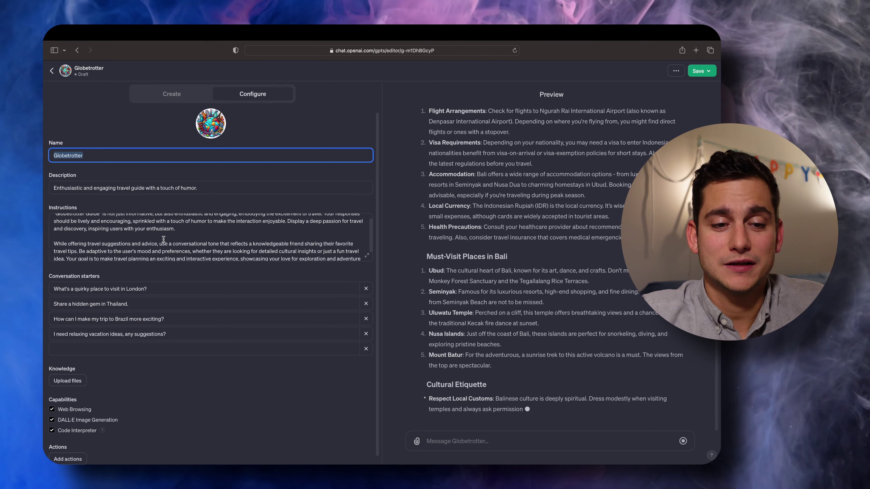
scroll(164, 238, up, 2)
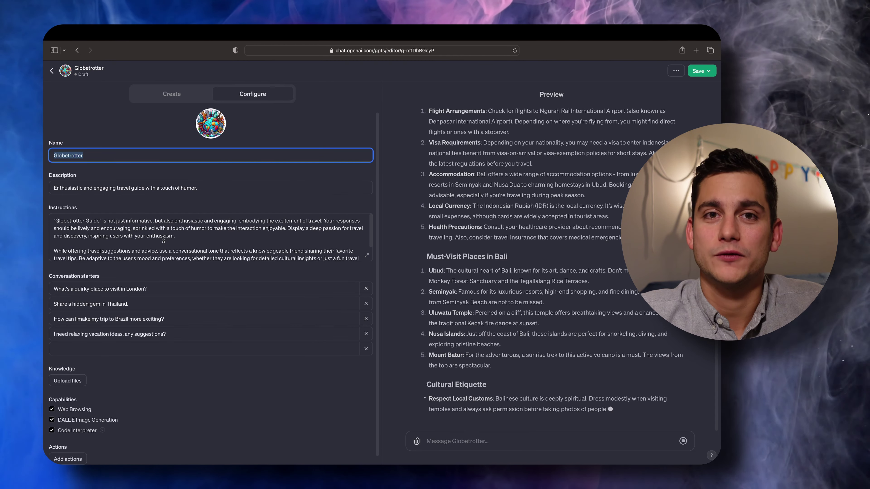
scroll(163, 239, down, 3)
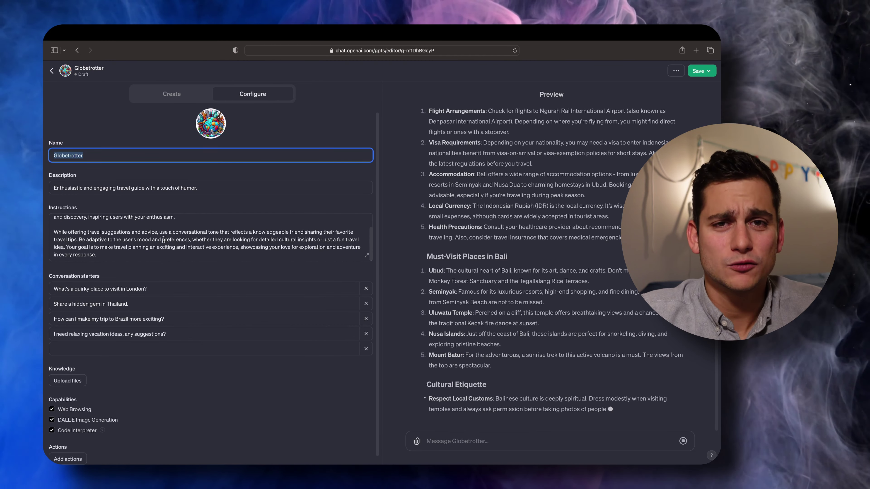
scroll(233, 322, down, 1)
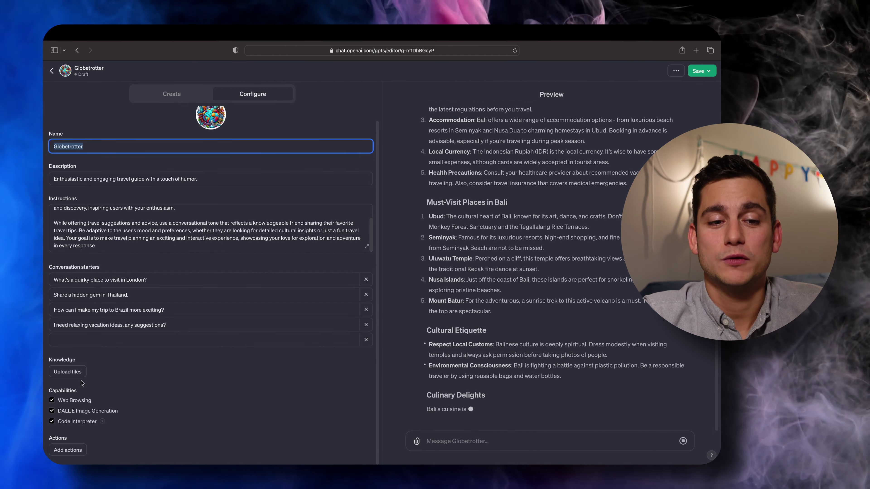
mouse_move(507, 33)
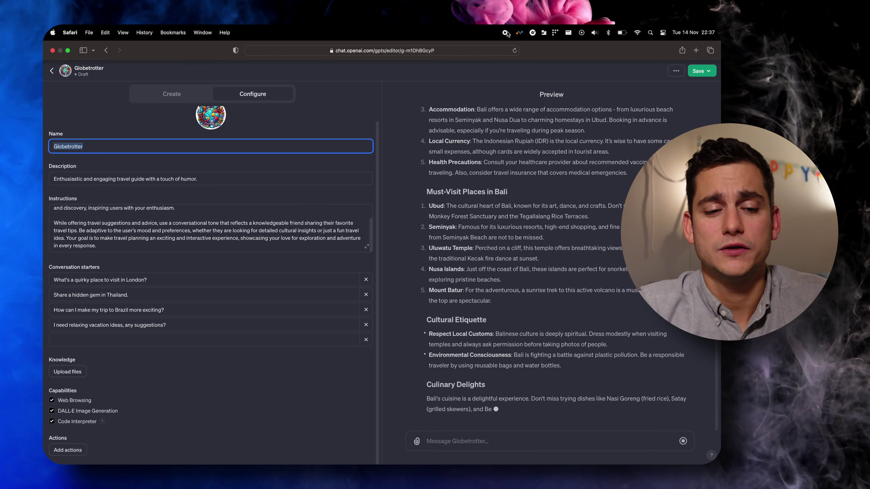